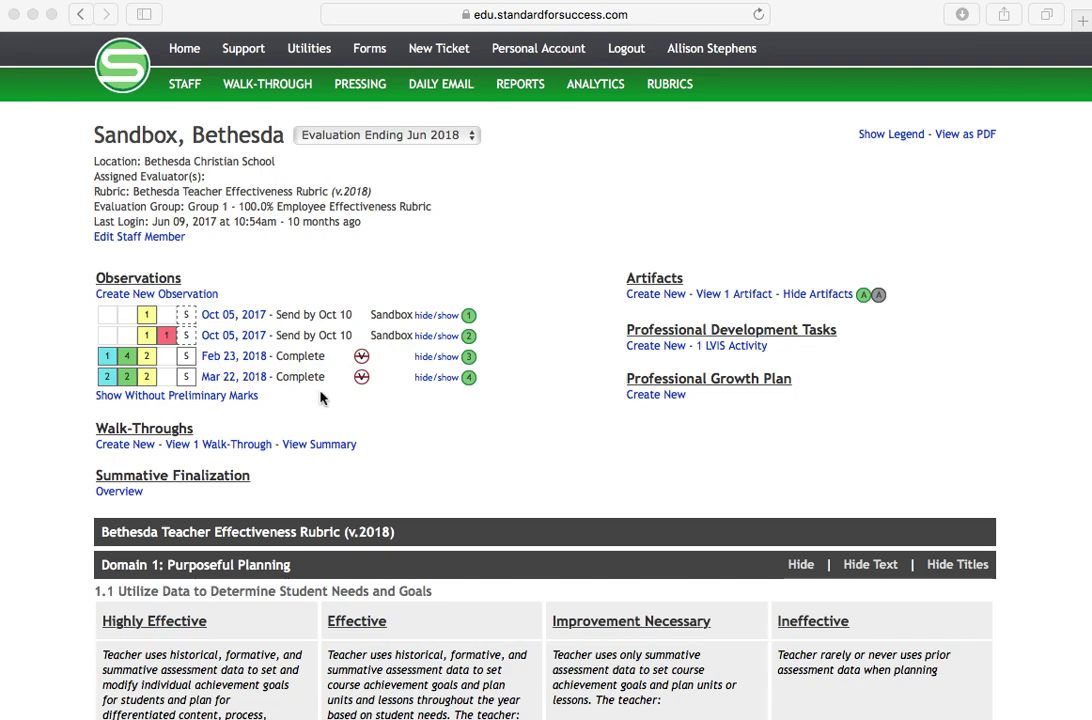
Review the completed Feb 23, 2018 observation's comments, scripting and rubric marks, and return to the staff member's overview
left_click(228, 359)
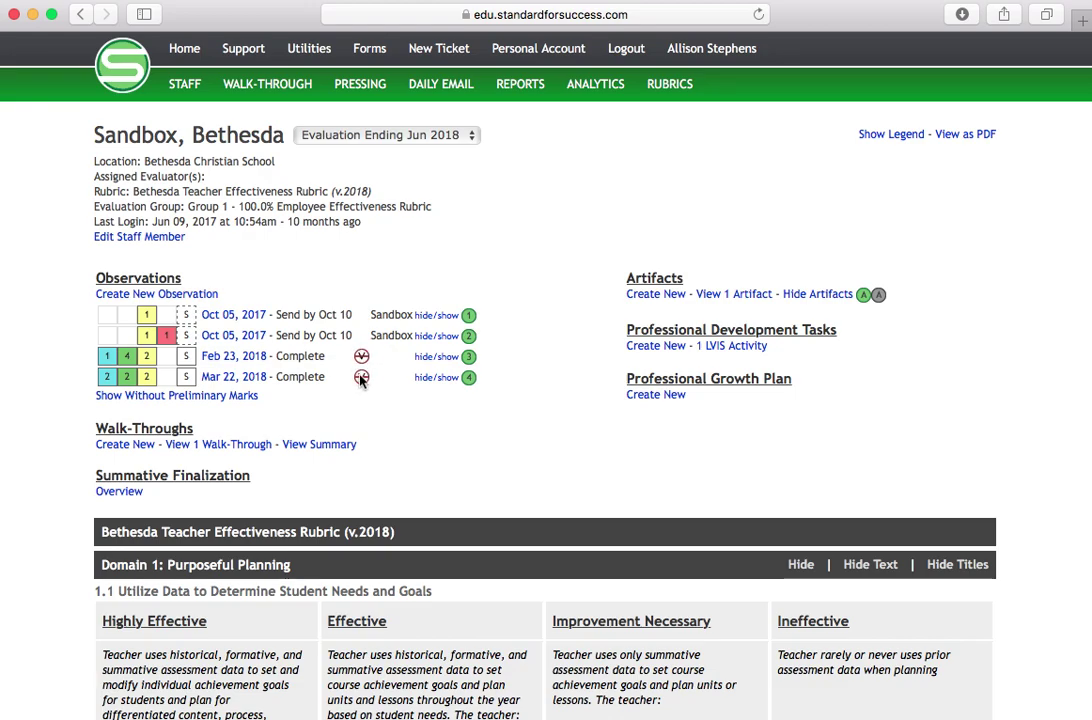
left_click(247, 366)
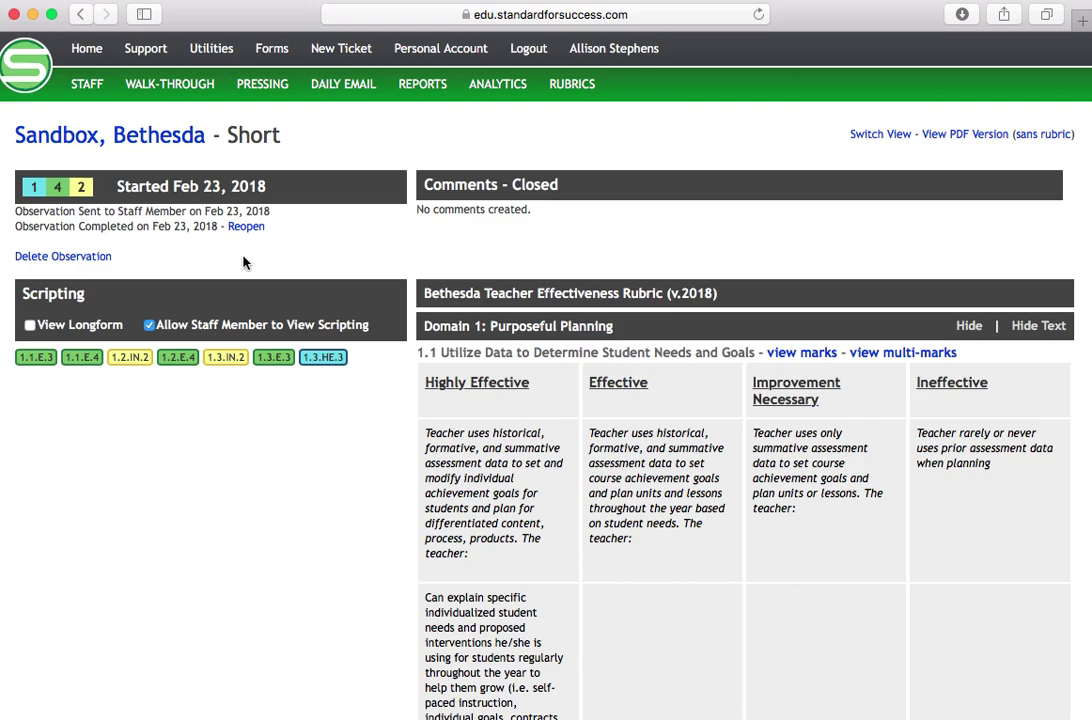
scroll(244, 258, "down", 2)
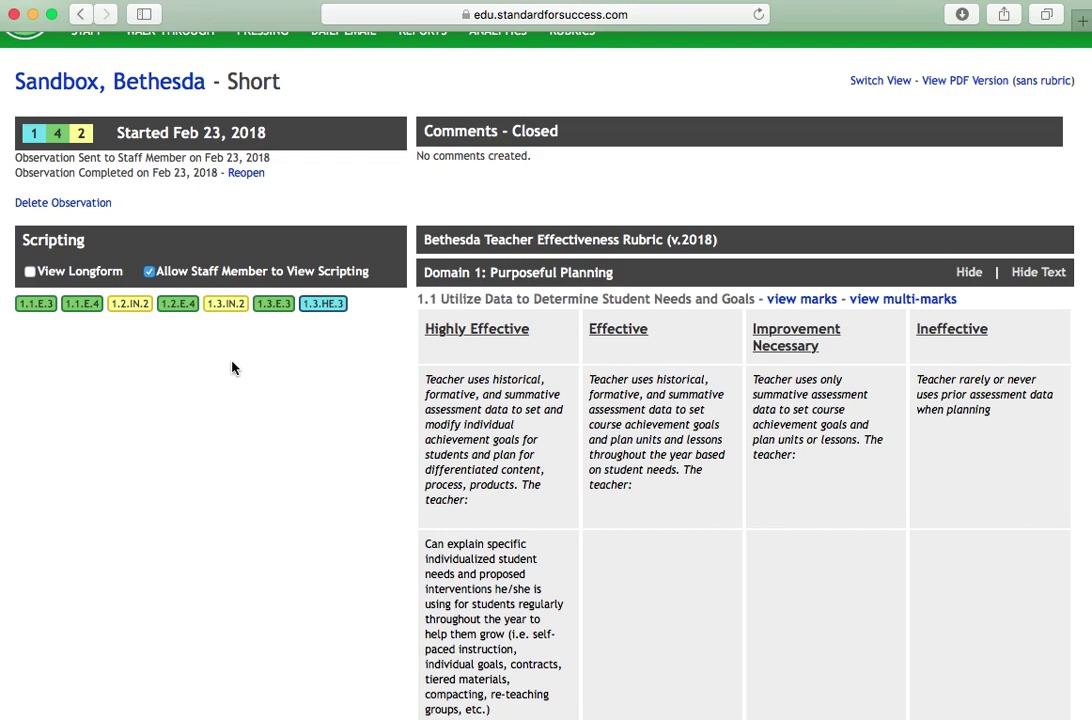
scroll(232, 367, "down", 2)
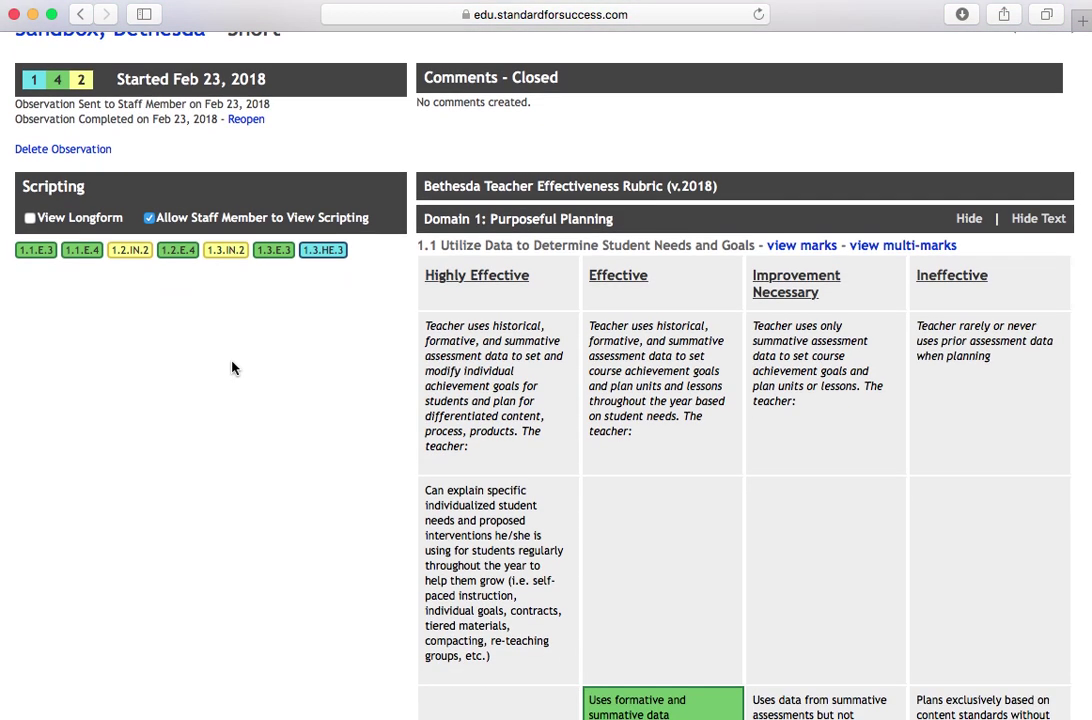
scroll(232, 367, "up", 4)
left_click(158, 136)
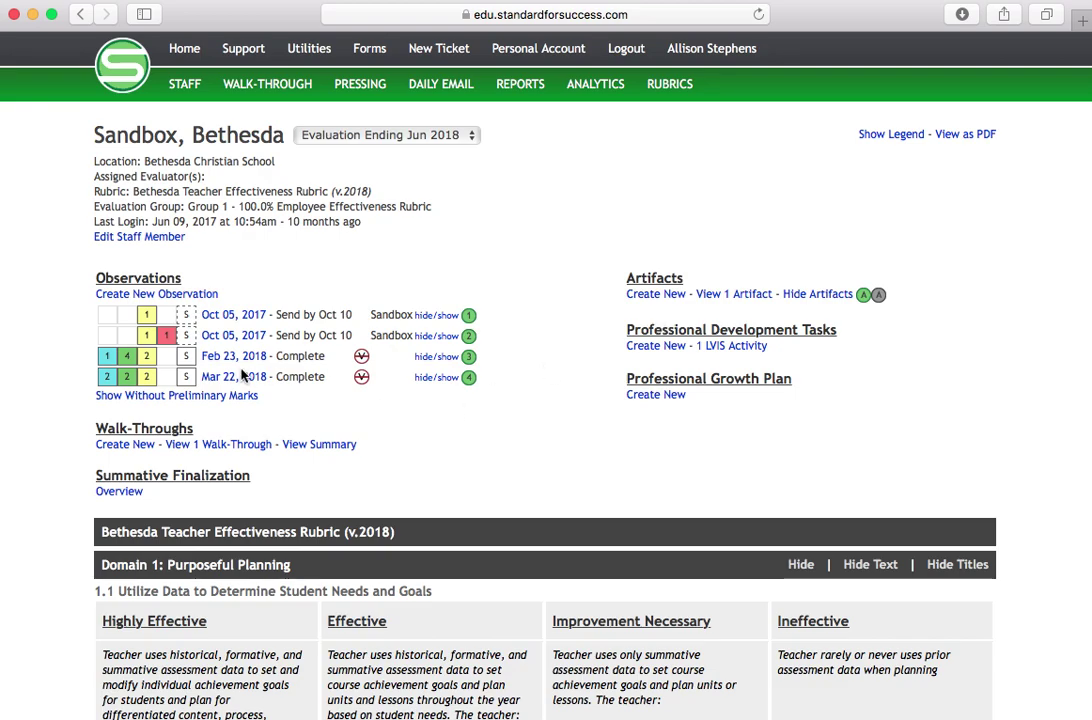
Examine the Mar 22, 2018 observation's comment, scripting and marked rubric indicators, and return to the staff member's overview
left_click(232, 377)
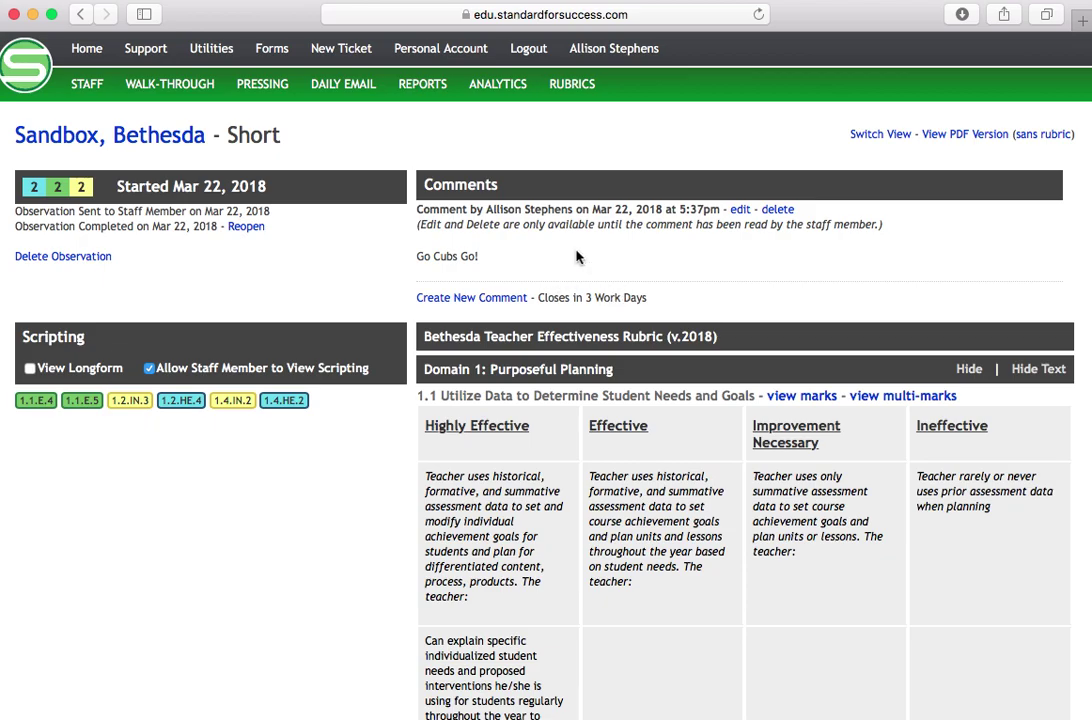
scroll(551, 268, "down", 2)
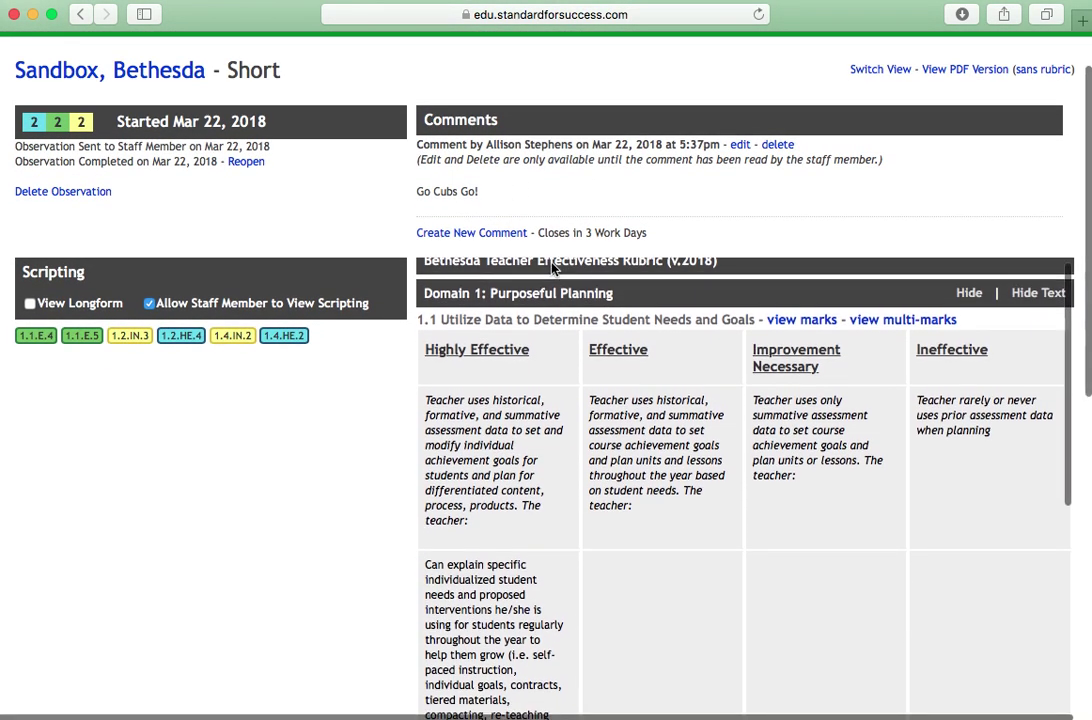
scroll(522, 230, "up", 1)
scroll(522, 230, "up", 1)
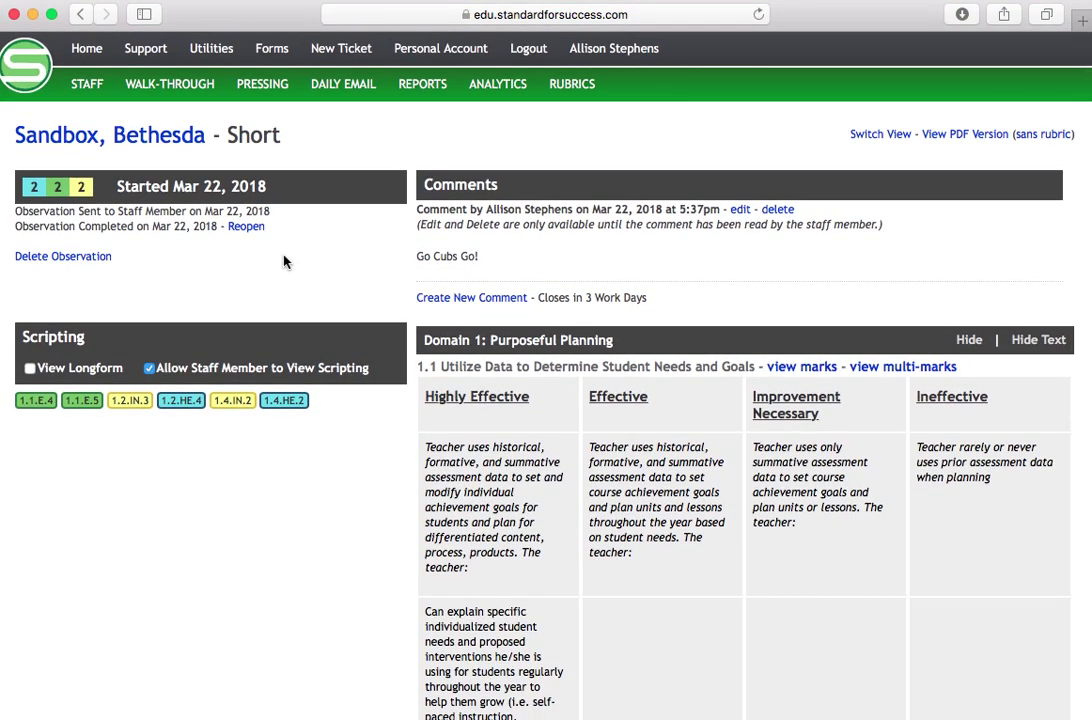
scroll(292, 344, "down", 2)
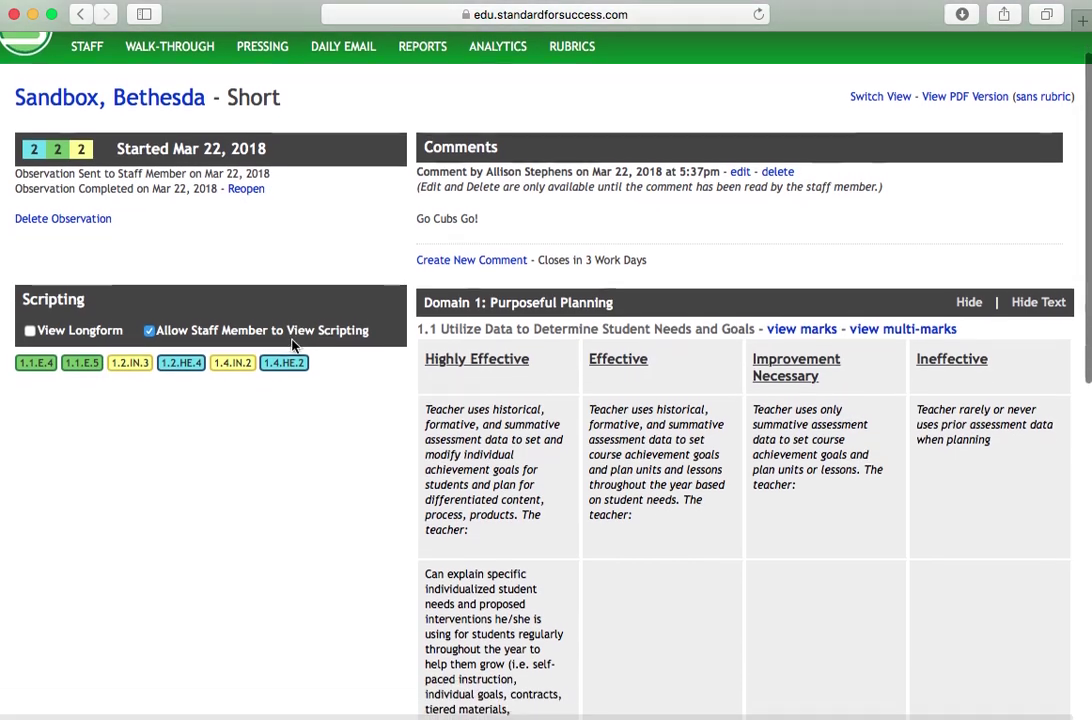
scroll(292, 344, "down", 1)
scroll(522, 420, "down", 5)
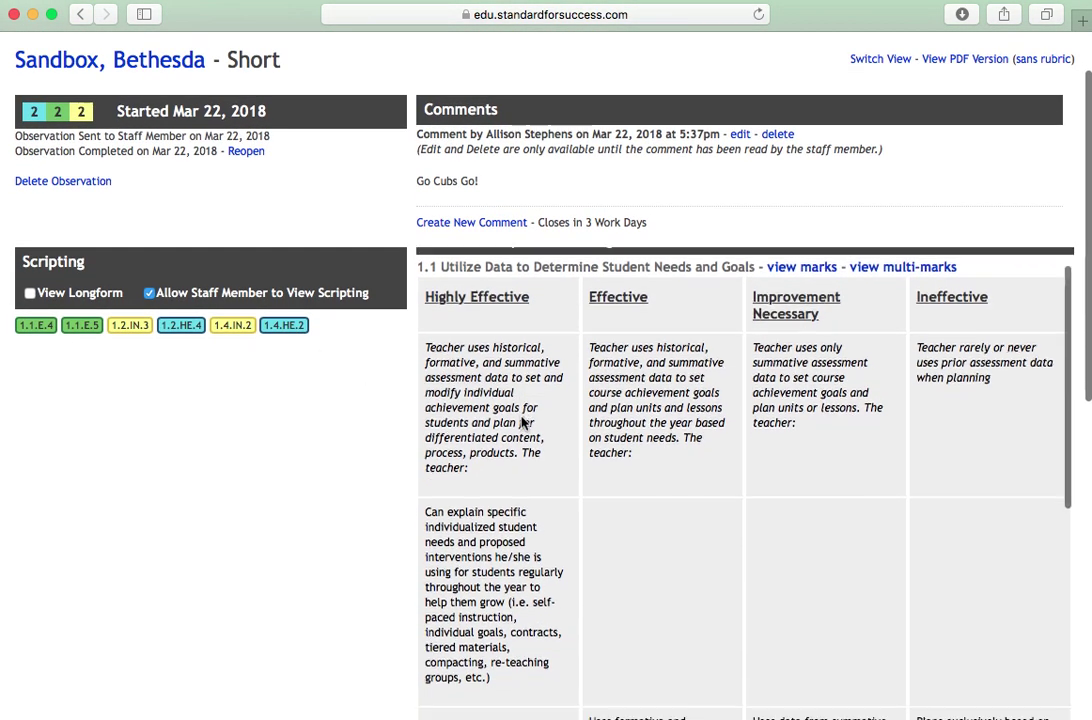
scroll(522, 423, "down", 15)
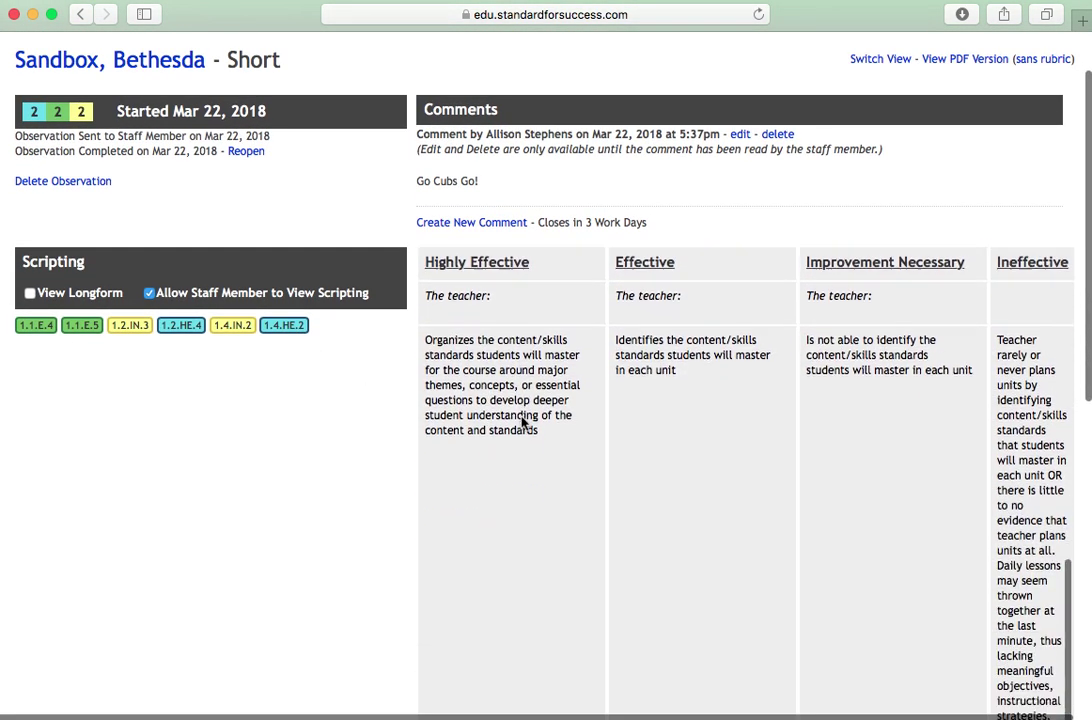
scroll(521, 423, "down", 15)
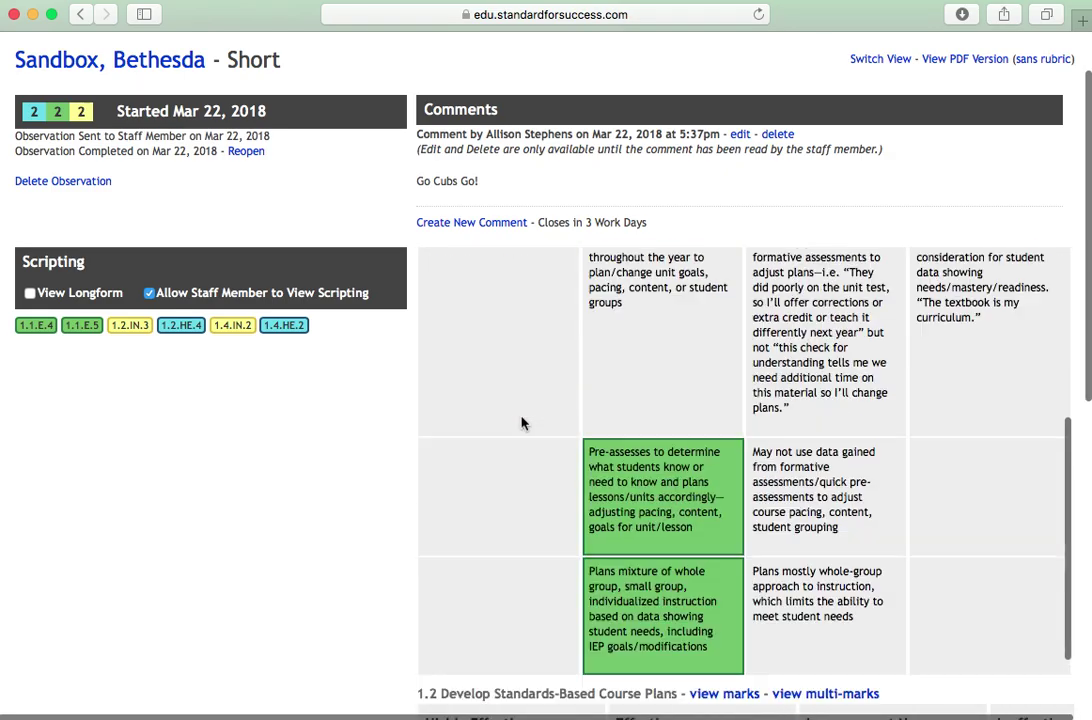
scroll(522, 420, "up", 10)
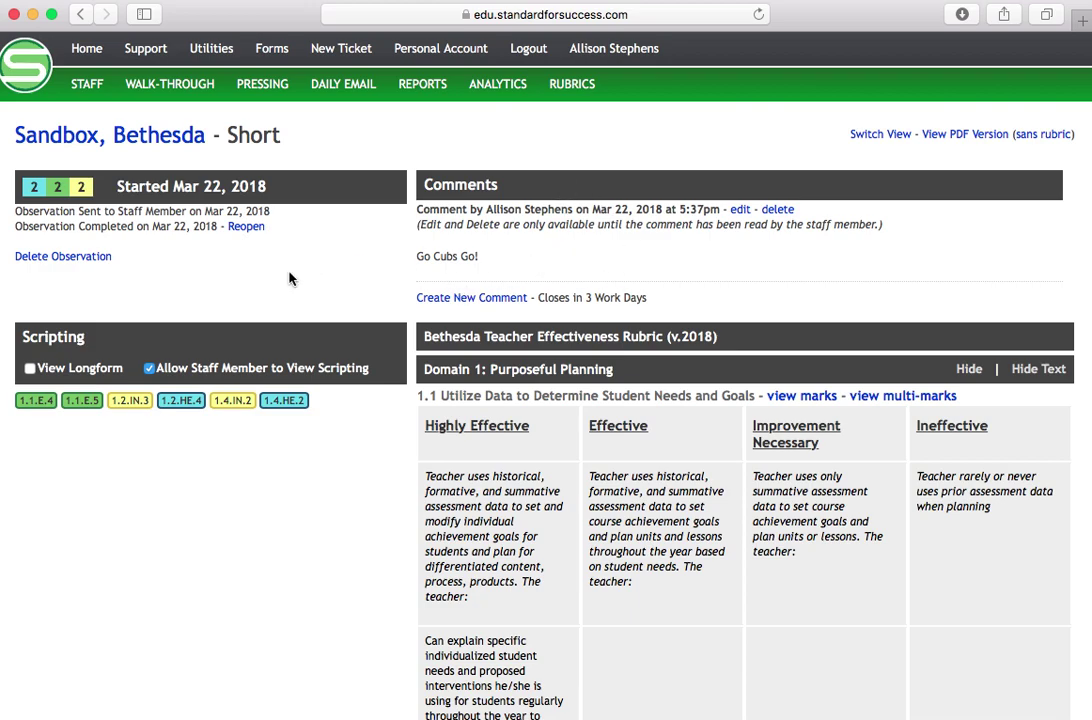
scroll(290, 274, "up", 2)
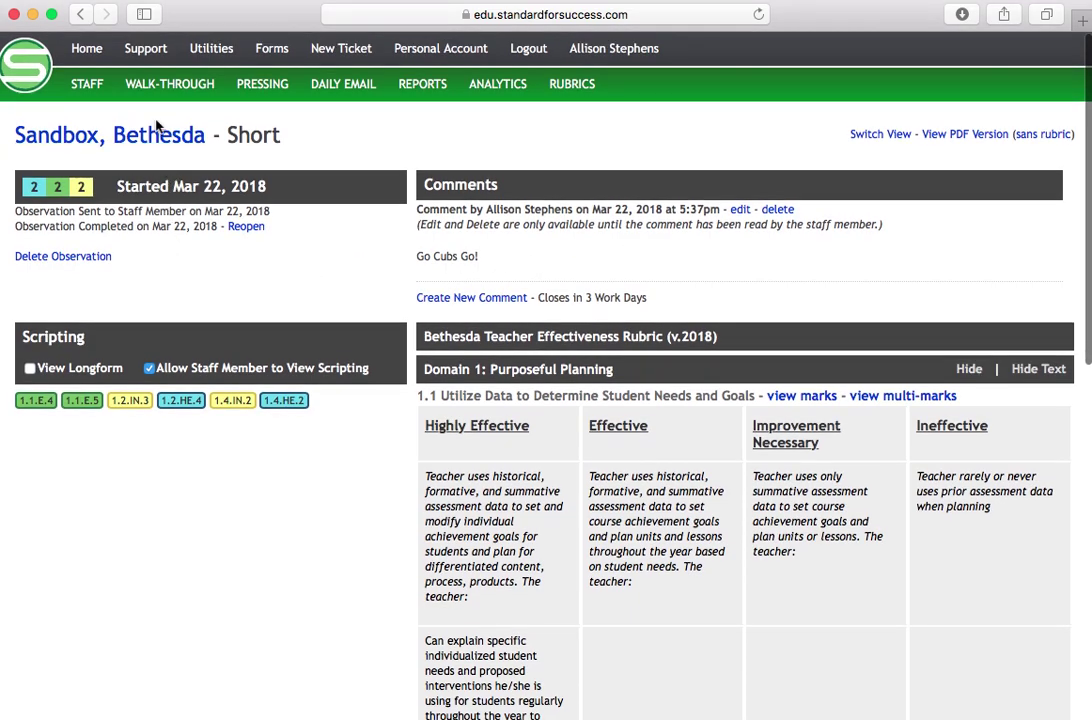
left_click(150, 140)
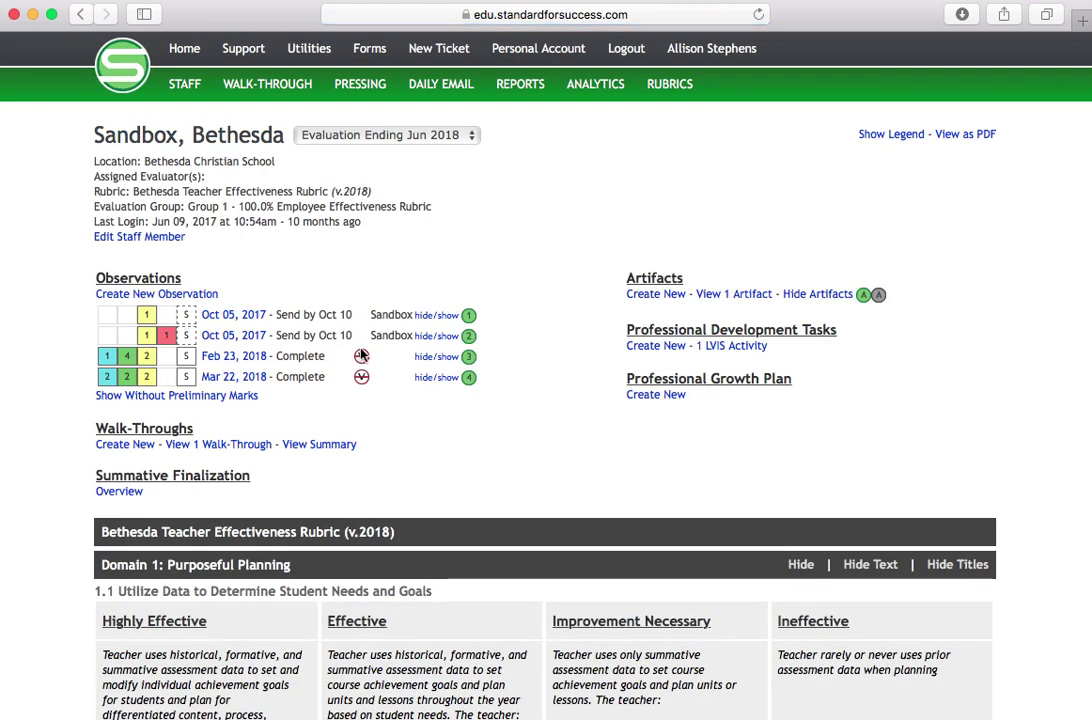
Look over the staff member's evaluation overview and check the list of available artifacts, returning to the overview
scroll(361, 354, "down", 2)
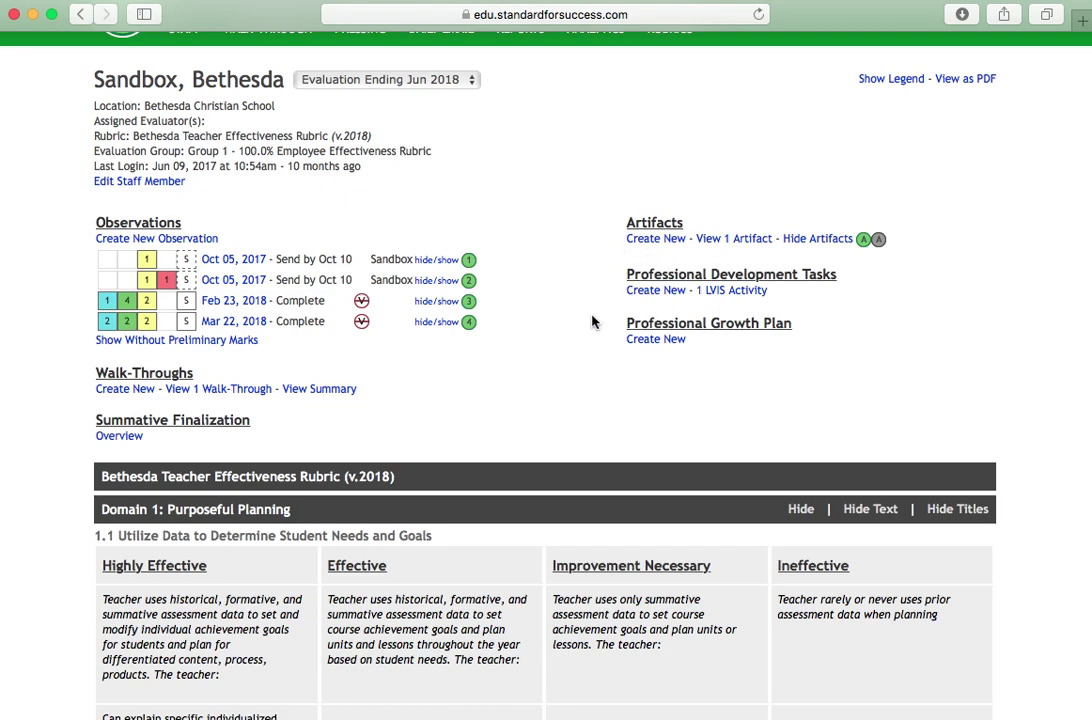
scroll(587, 330, "down", 1)
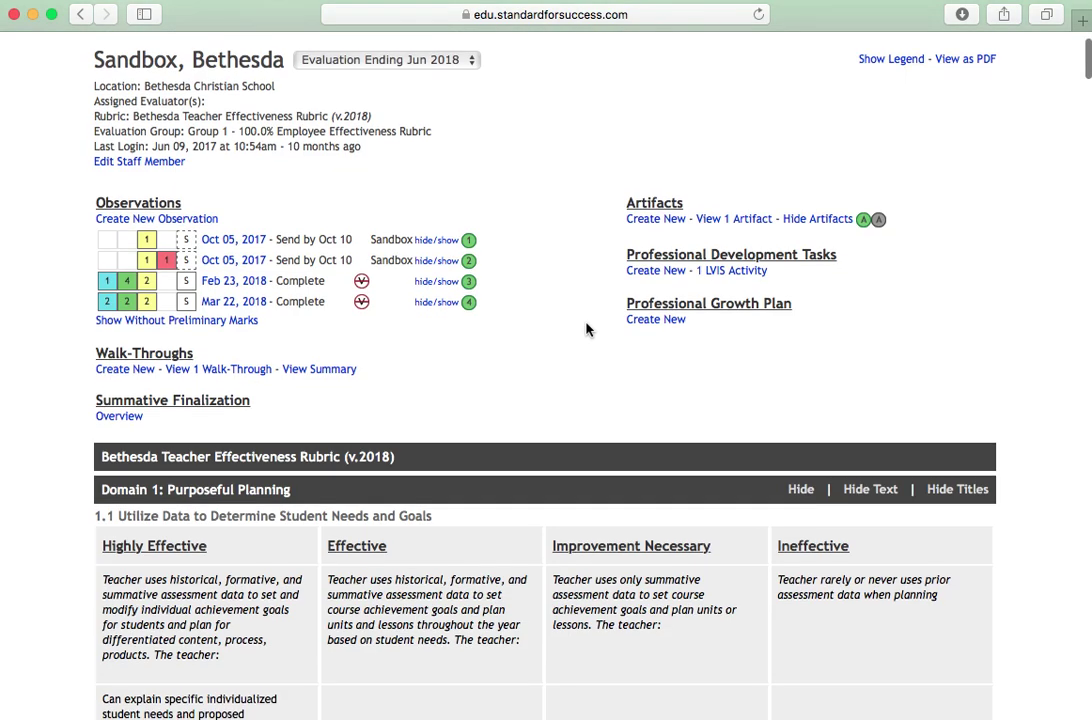
scroll(587, 330, "up", 1)
scroll(587, 330, "up", 1)
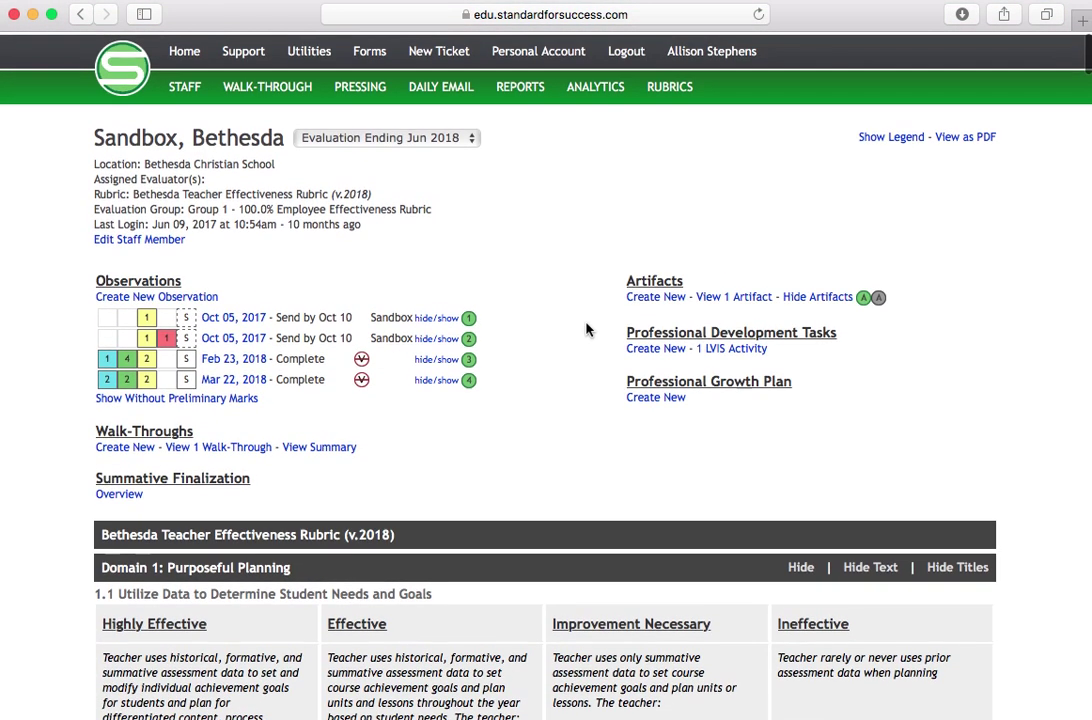
scroll(570, 375, "down", 2)
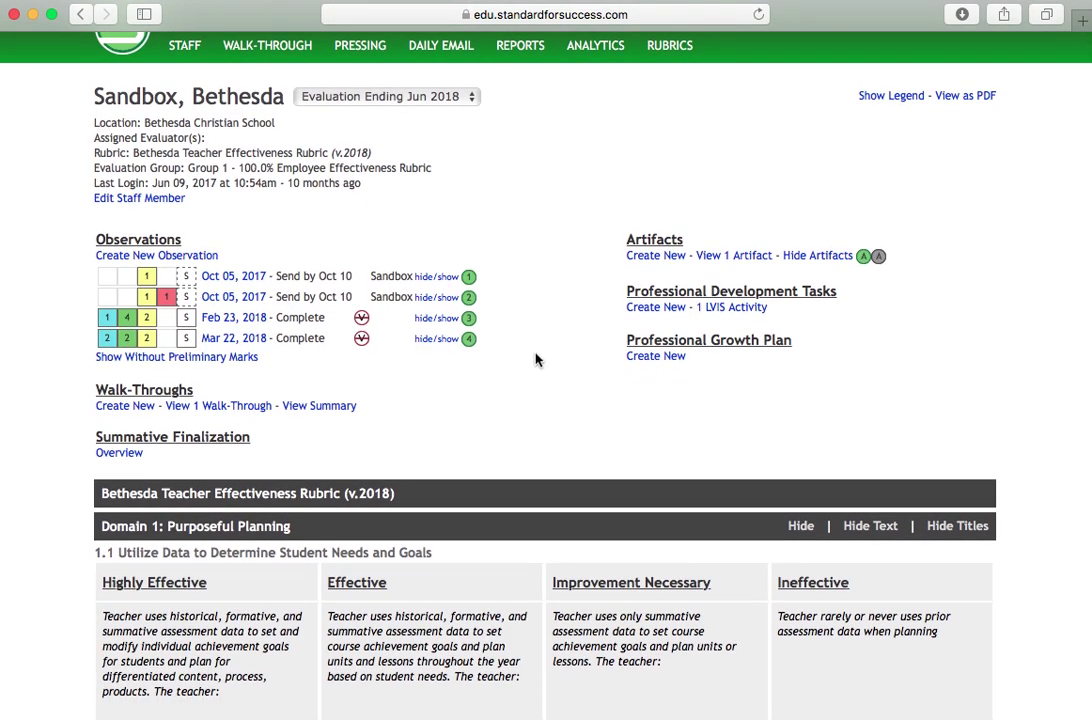
scroll(536, 358, "up", 2)
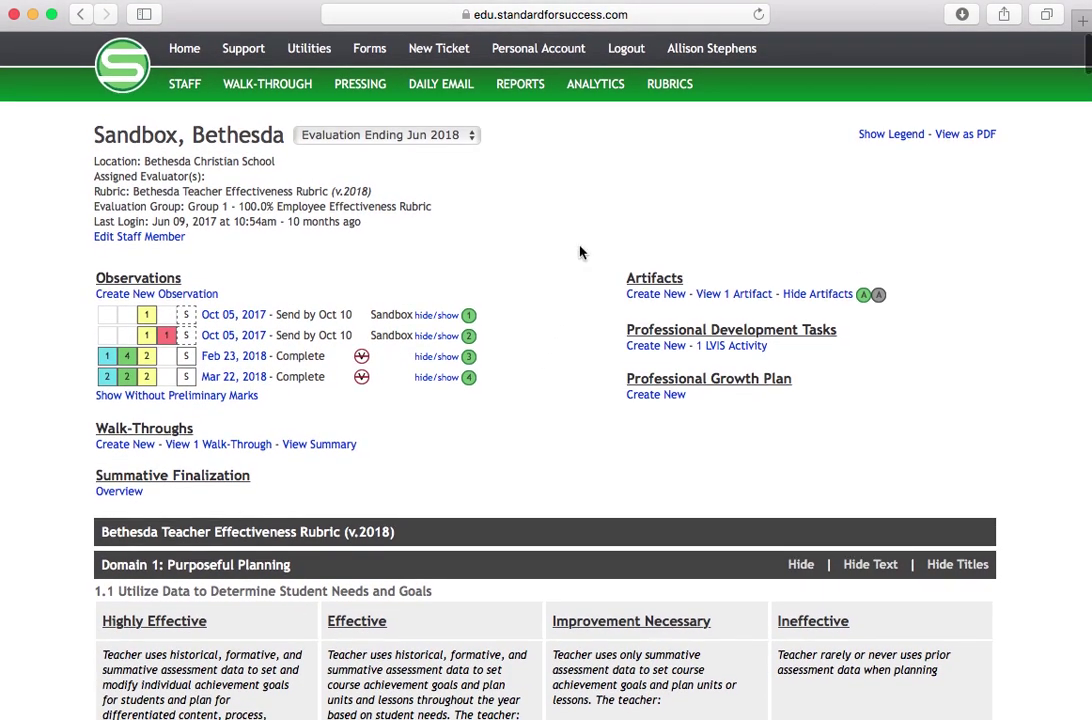
left_click(733, 295)
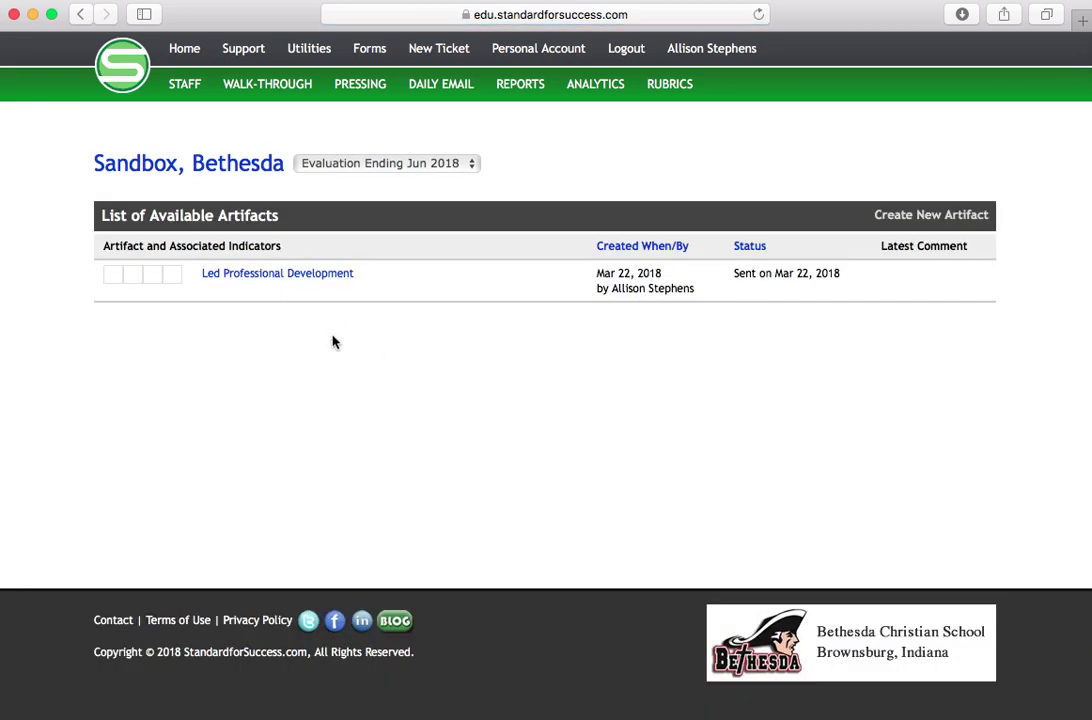
left_click(188, 163)
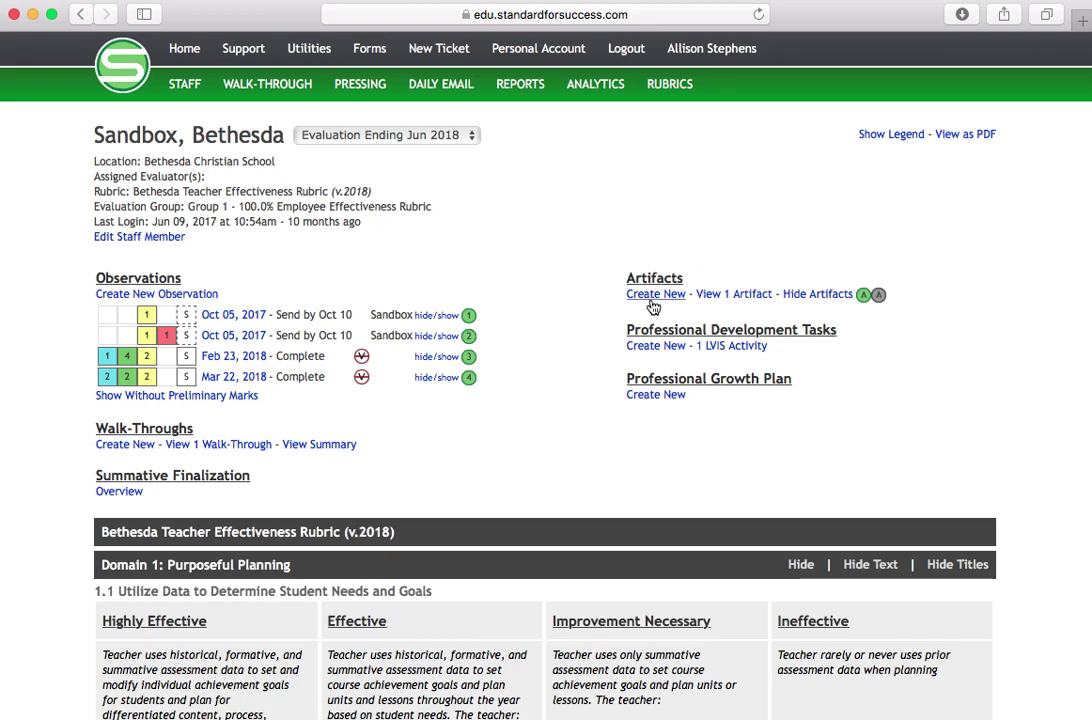
Create a new artifact for the staff member with the title "Title" and the description "Field Trip to Children's Museum"
left_click(652, 296)
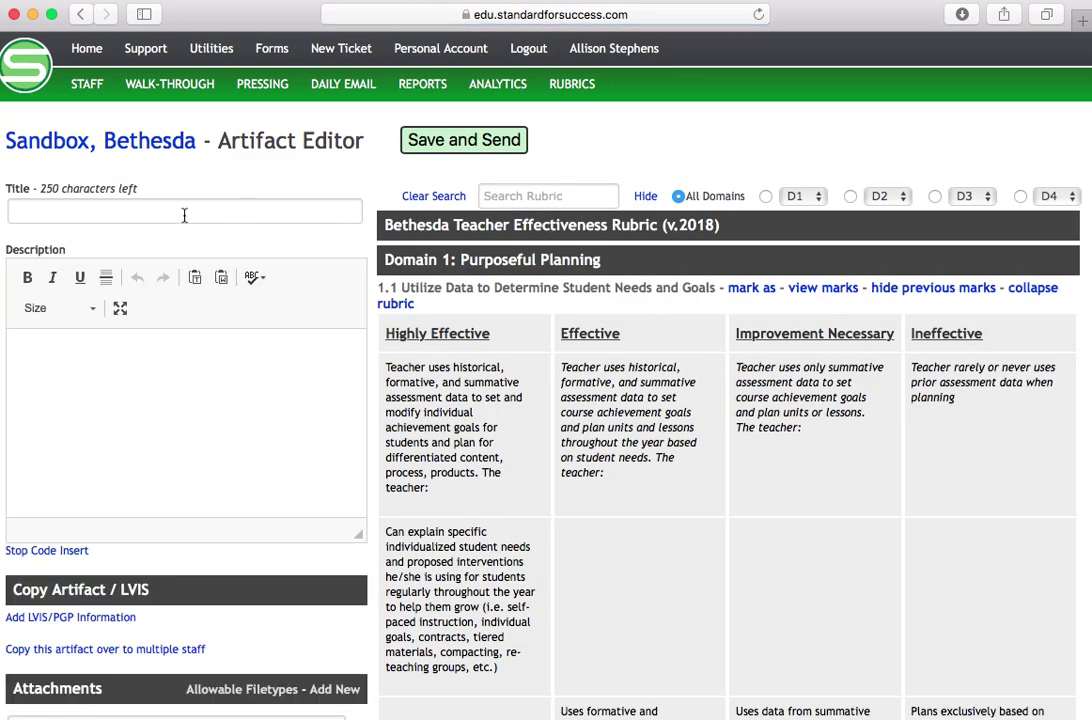
left_click(146, 209)
type("Title")
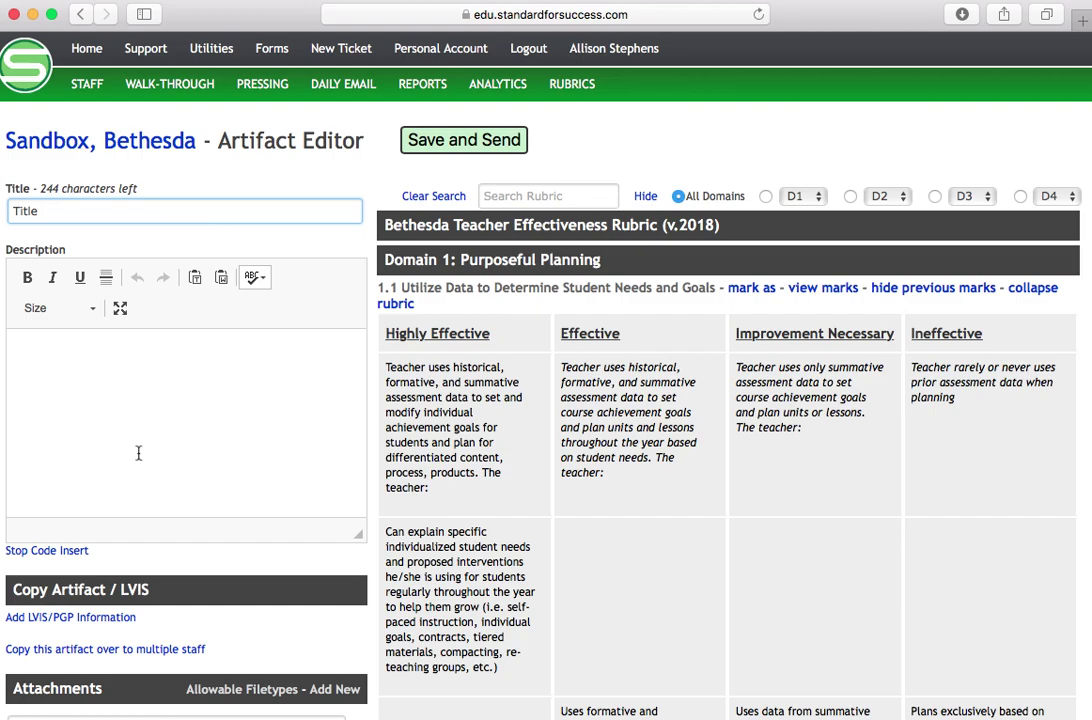
left_click(110, 394)
scroll(110, 394, "down", 2)
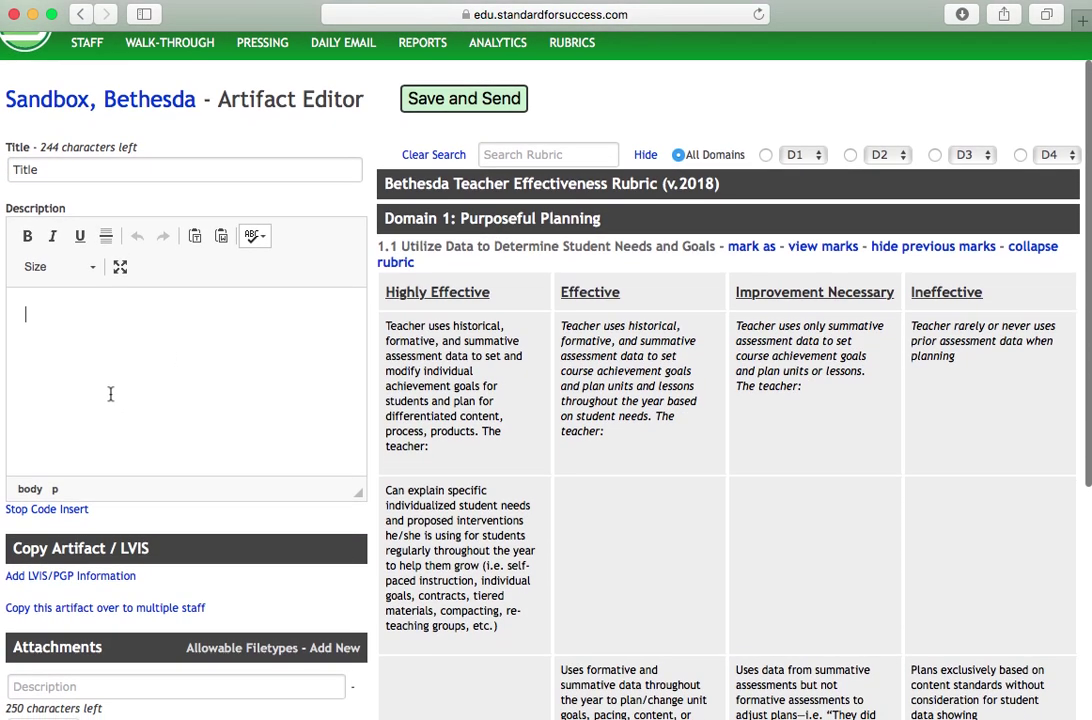
type("Field Trip to Children's Museum")
Upload "Screen Shot 2018-03-22 at 11.51.58 AM.png" from the Desktop as the artifact's attachment, without a description
scroll(173, 378, "down", 5)
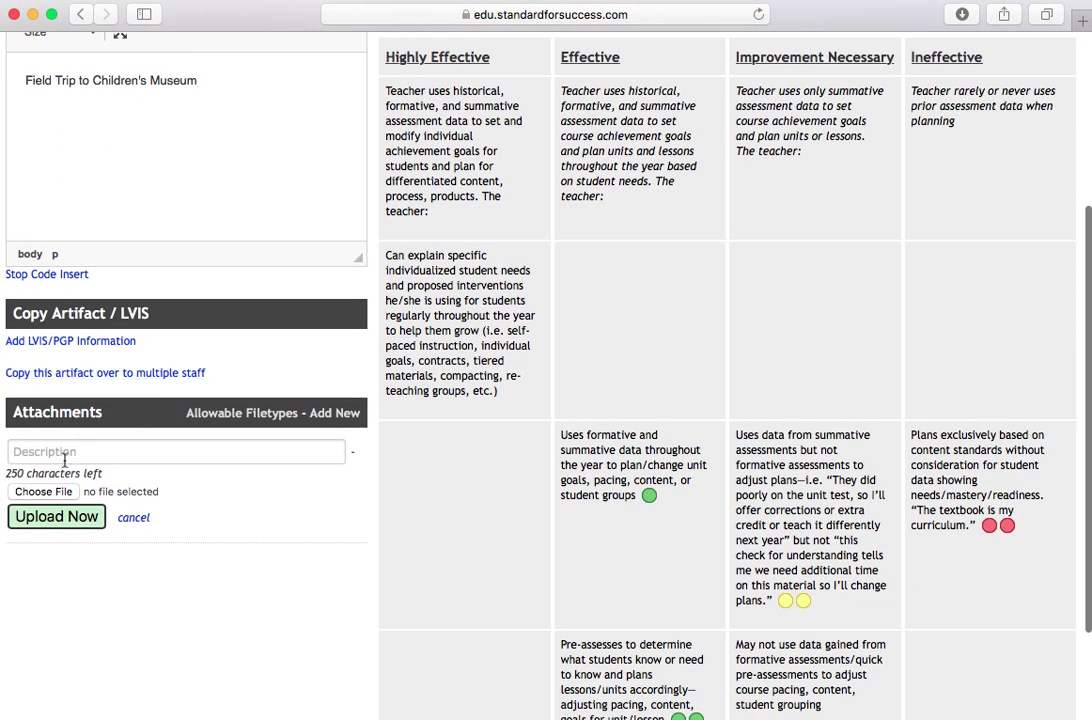
left_click(65, 455)
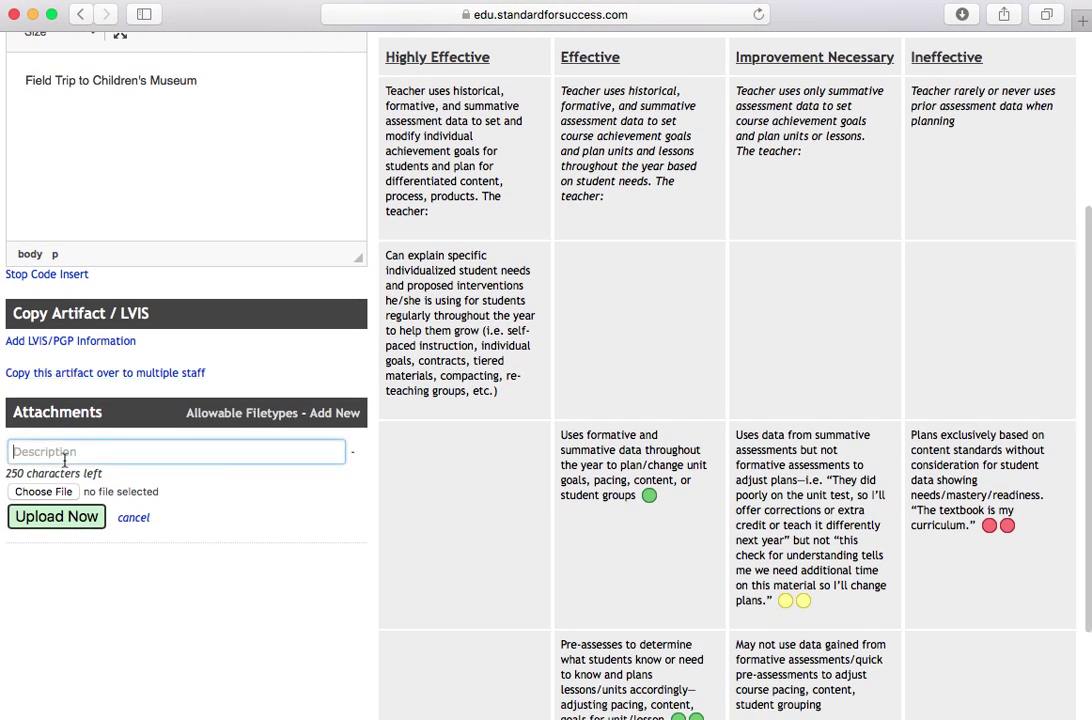
scroll(171, 482, "down", 1)
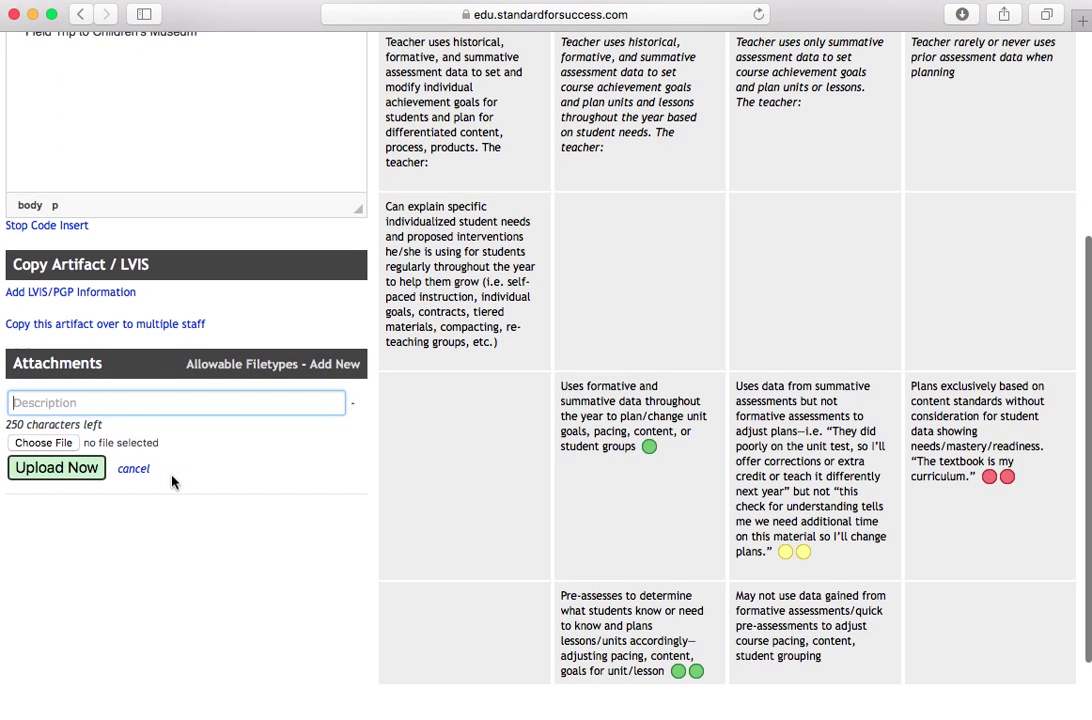
left_click(58, 443)
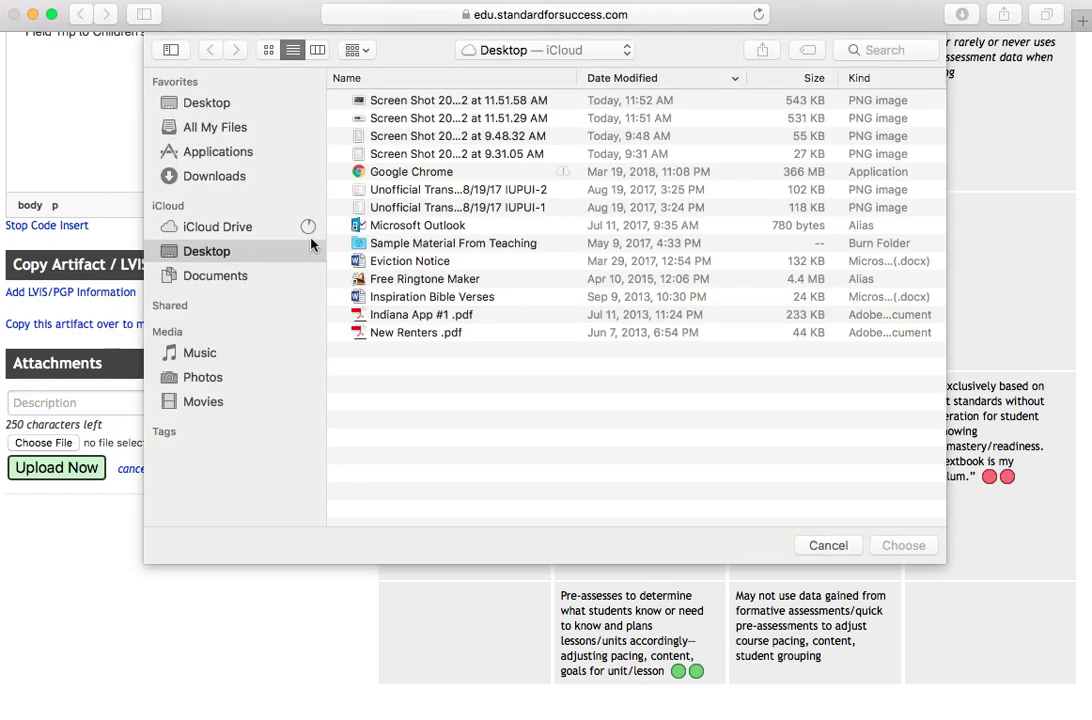
left_click(451, 101)
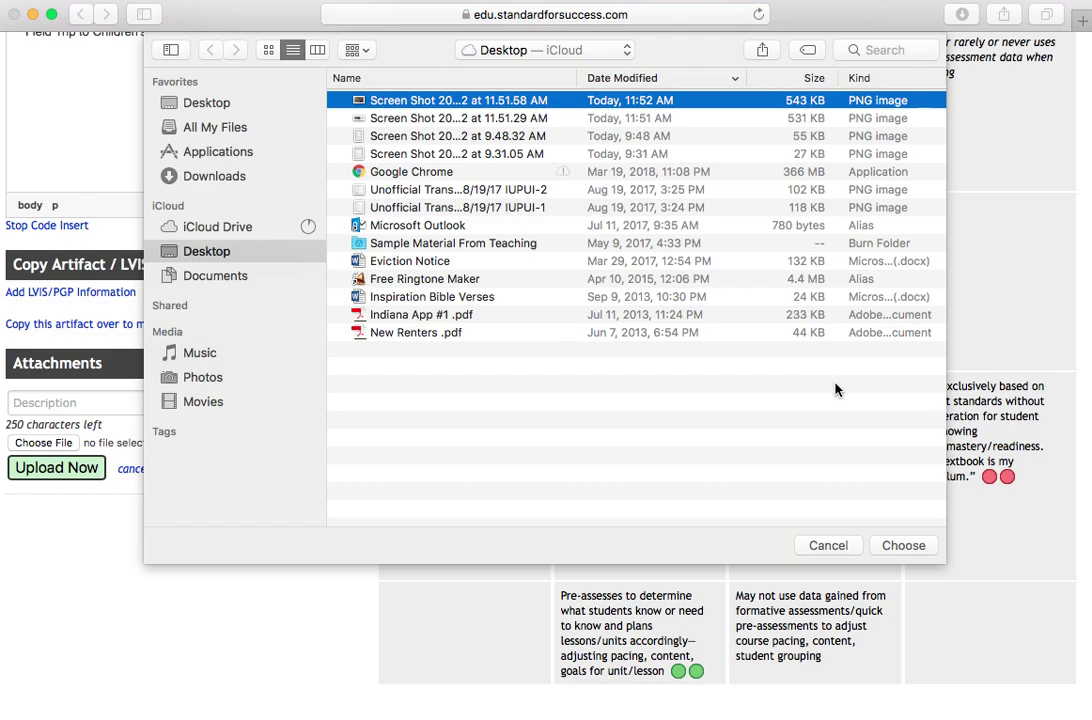
left_click(903, 545)
mouse_move(252, 370)
scroll(218, 538, "up", 3)
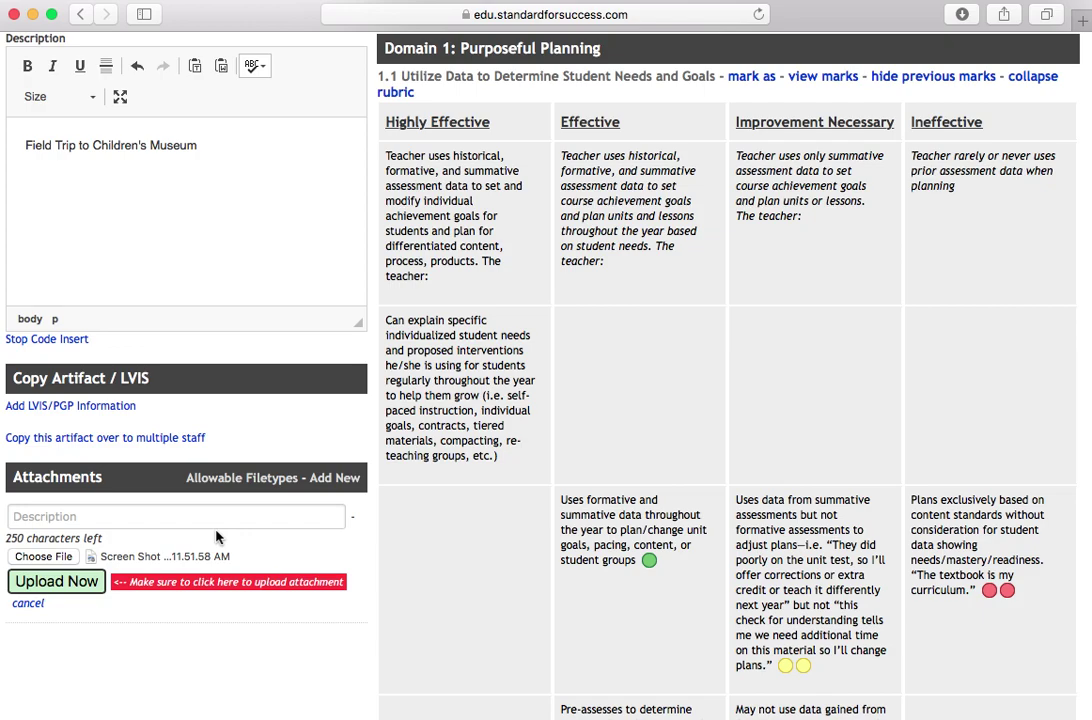
scroll(218, 535, "down", 2)
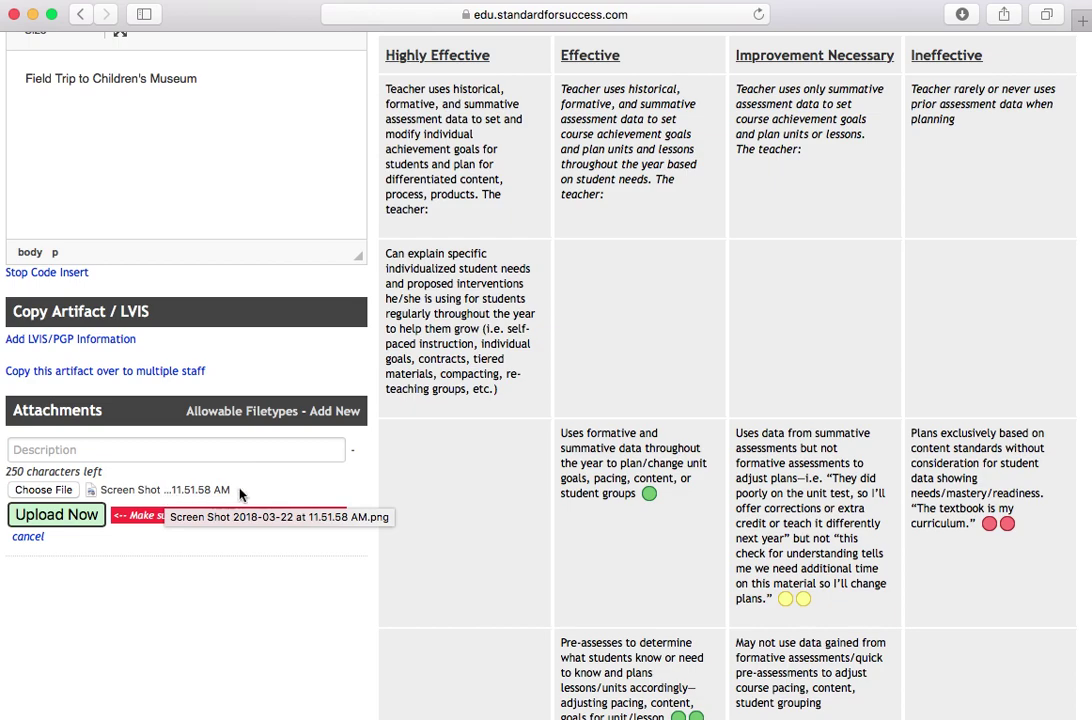
scroll(250, 490, "down", 1)
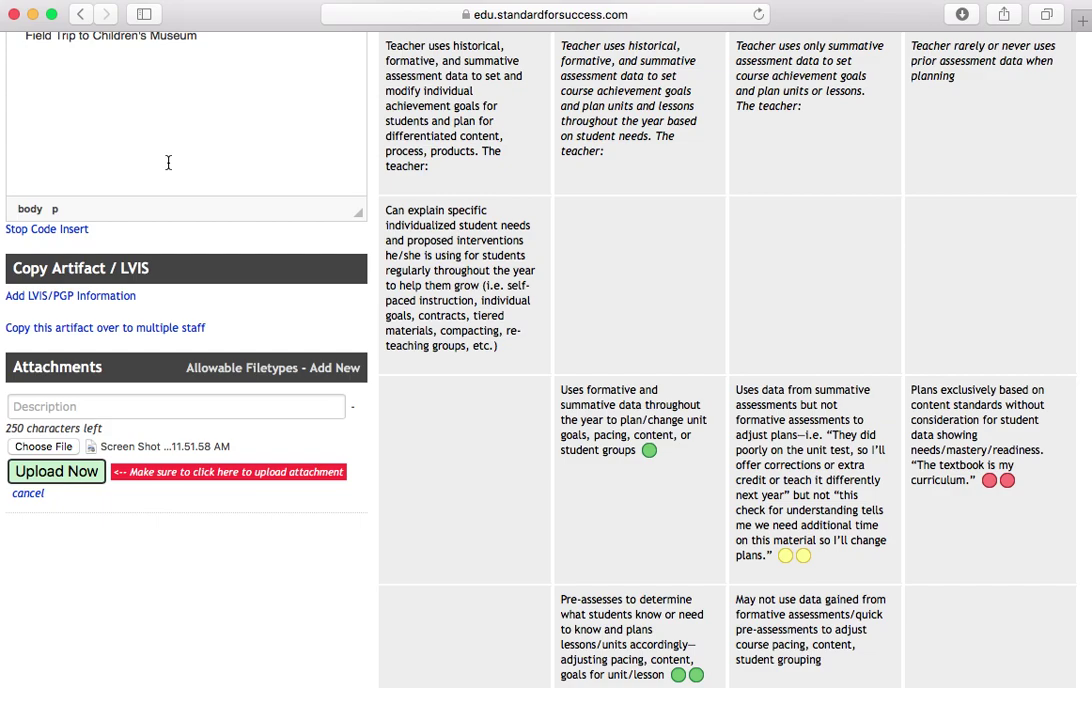
scroll(271, 287, "up", 2)
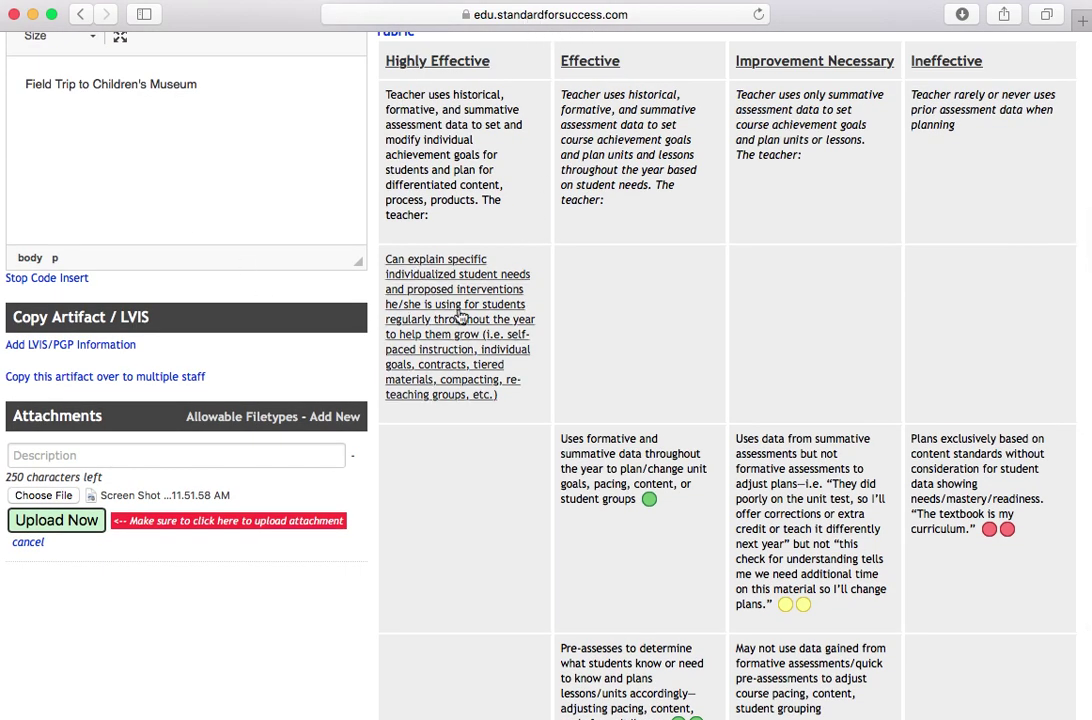
left_click(65, 519)
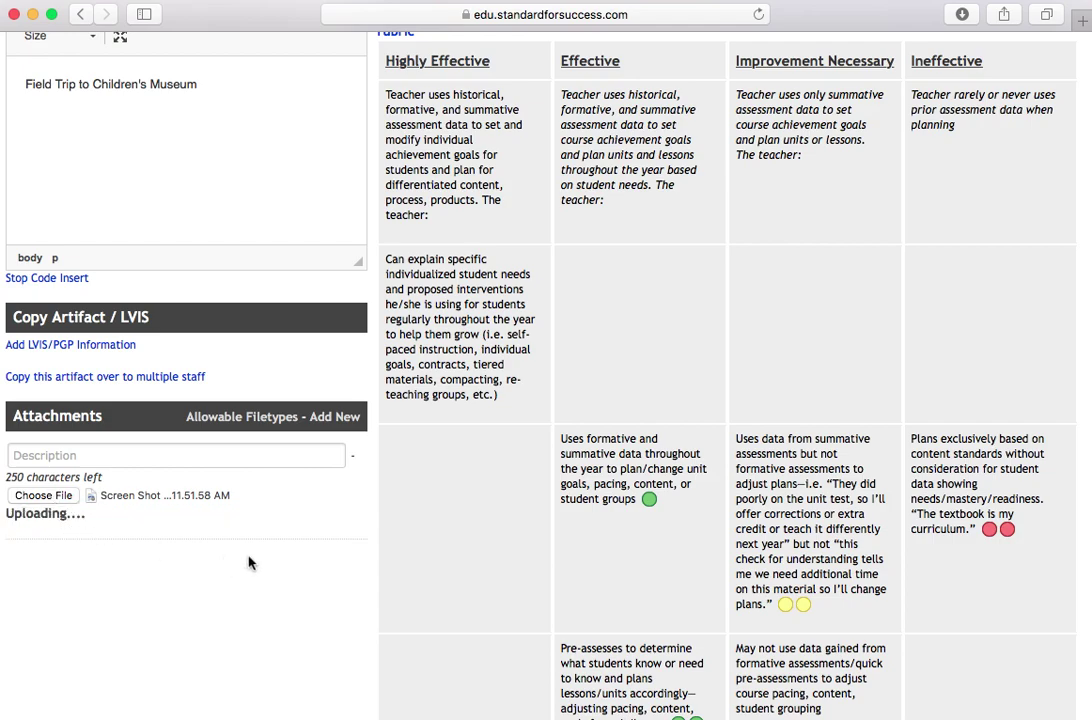
Check the uploaded attachment in the artifact editor and look through the rubric indicators under 1.1 and 1.2
scroll(167, 545, "down", 2)
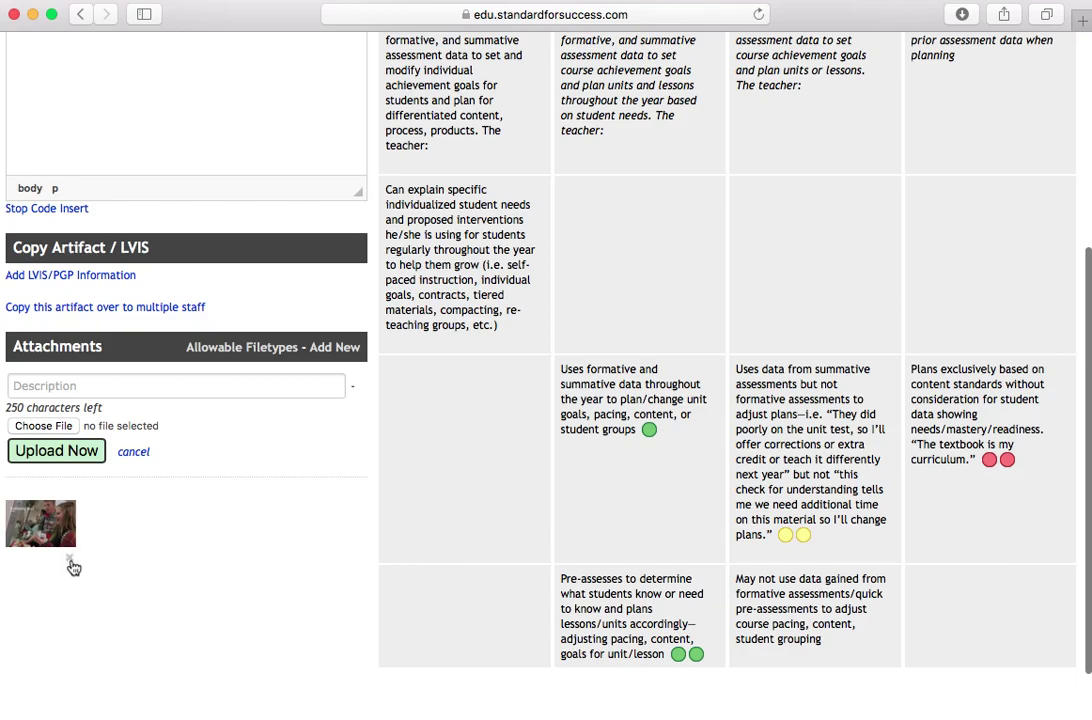
scroll(224, 517, "up", 5)
scroll(226, 517, "up", 1)
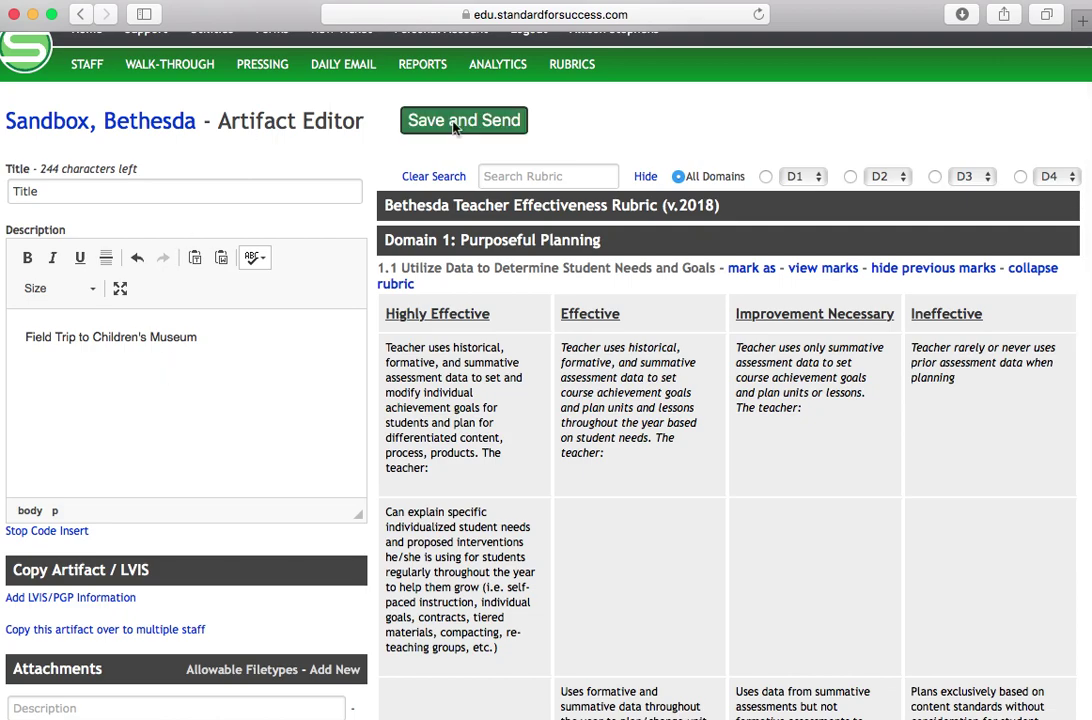
scroll(588, 526, "down", 5)
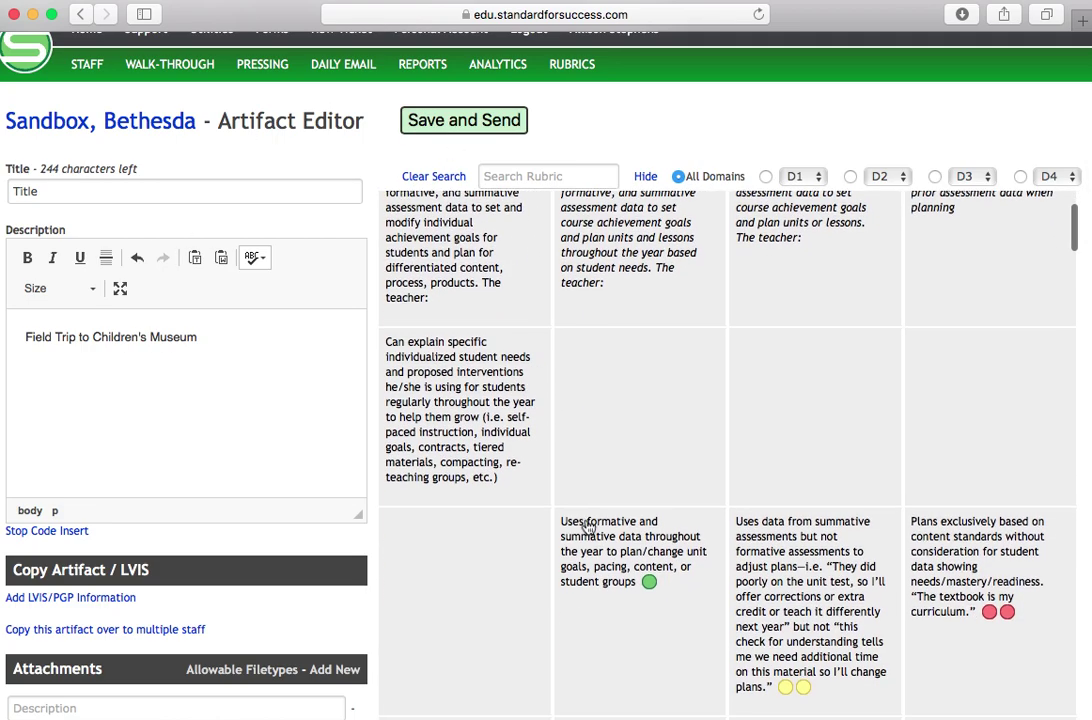
scroll(146, 434, "down", 4)
scroll(609, 251, "down", 3)
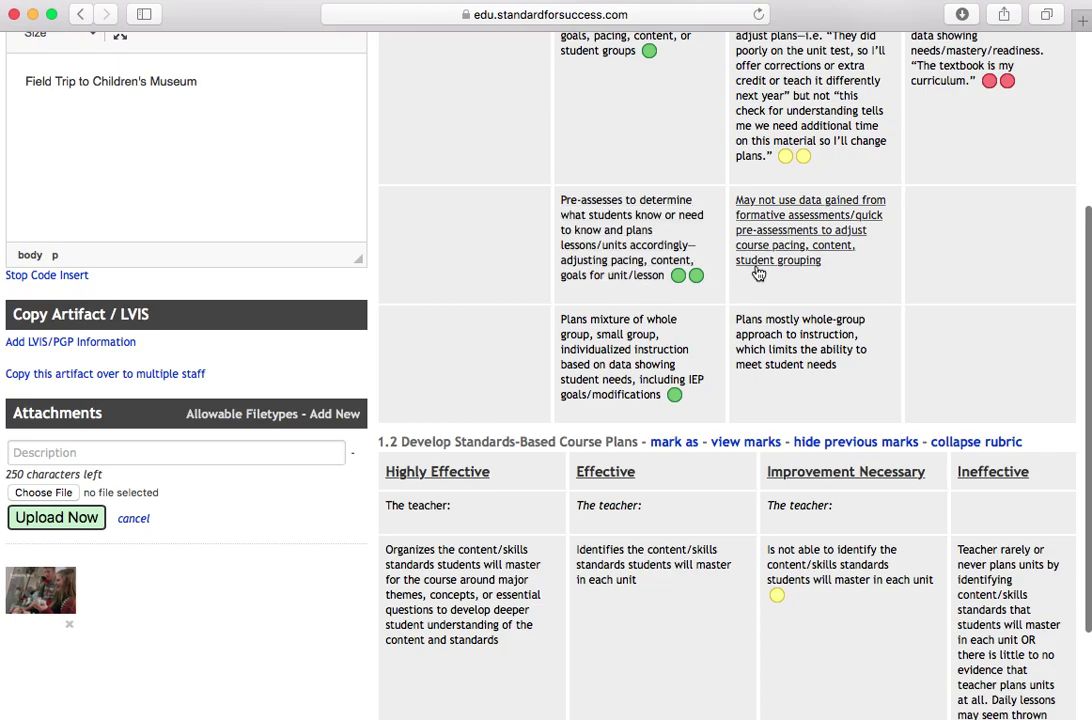
scroll(760, 283, "down", 3)
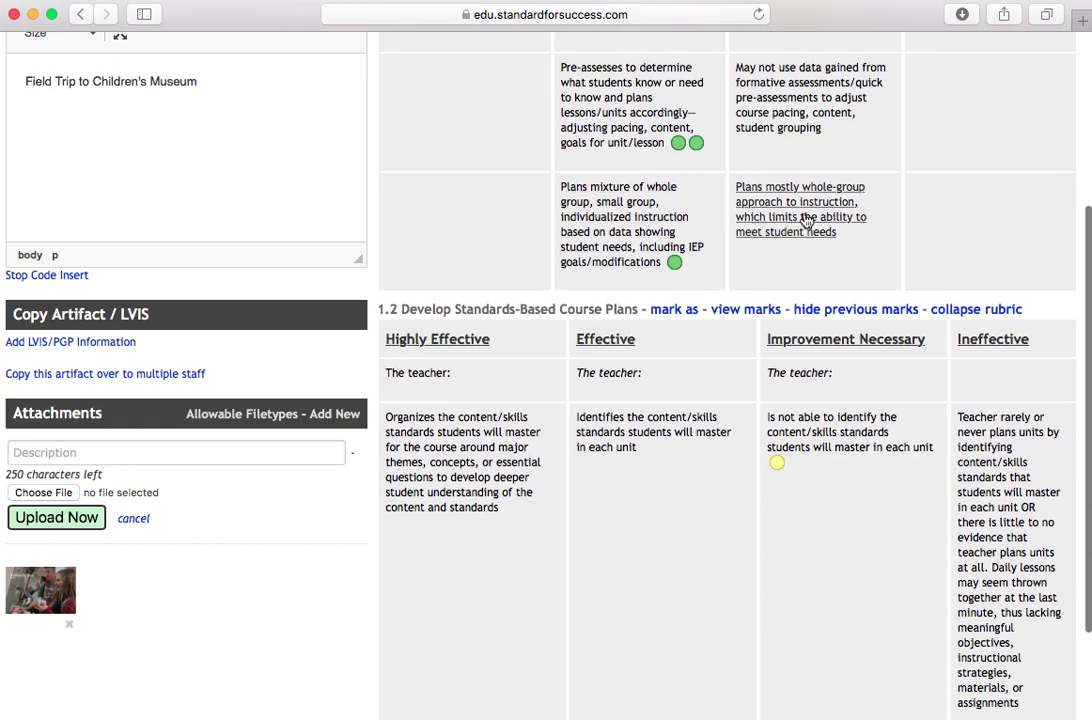
Save and send the new artifact, and return to the staff member's evaluation overview
scroll(415, 478, "up", 5)
scroll(288, 361, "up", 4)
left_click(450, 141)
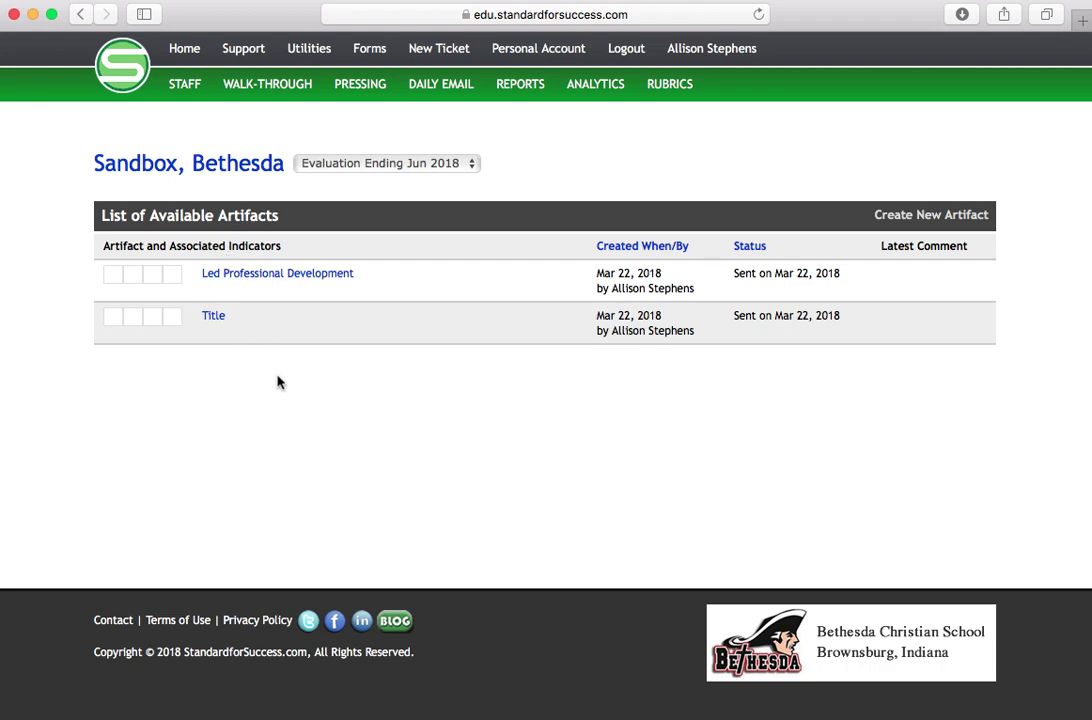
left_click(212, 165)
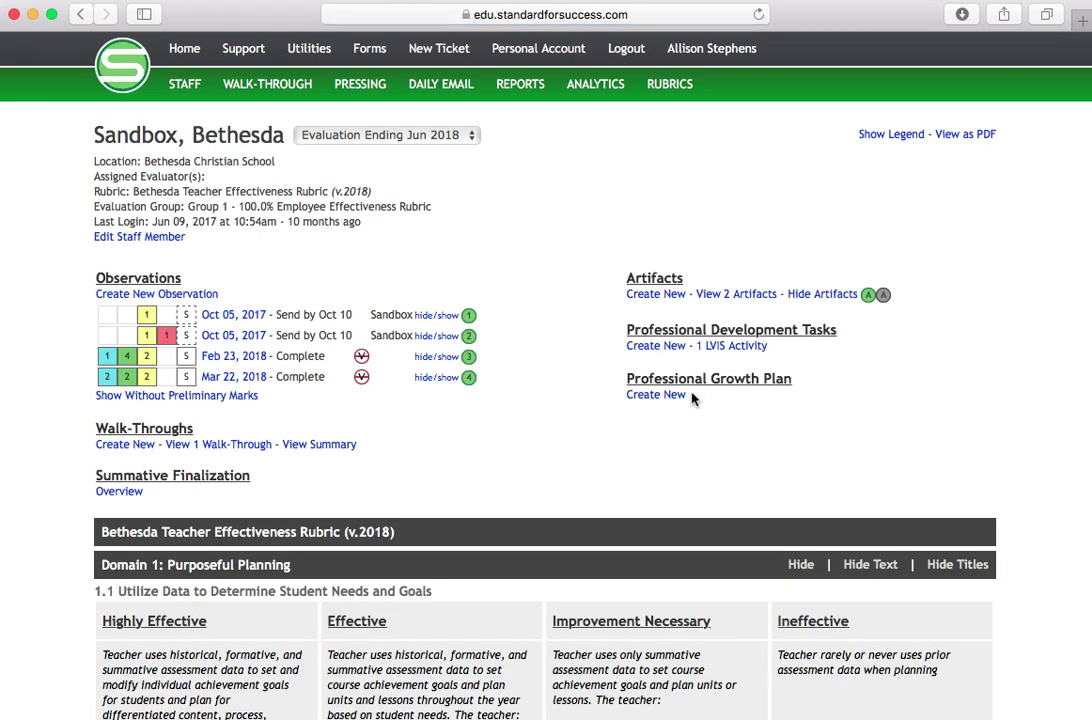
scroll(405, 407, "down", 2)
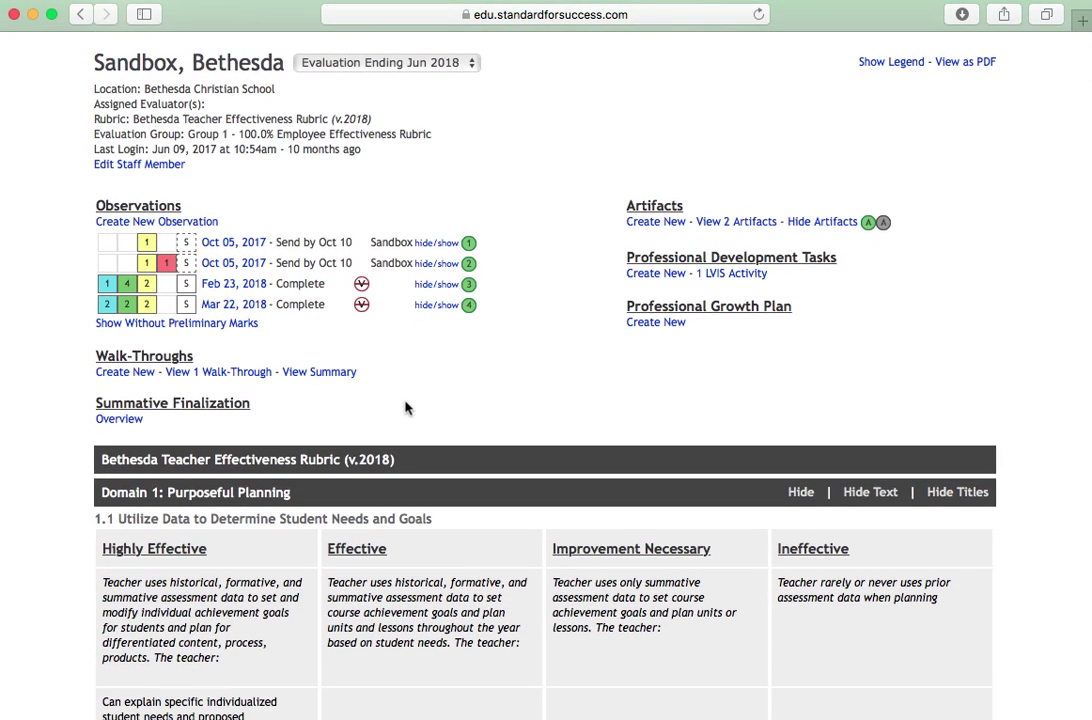